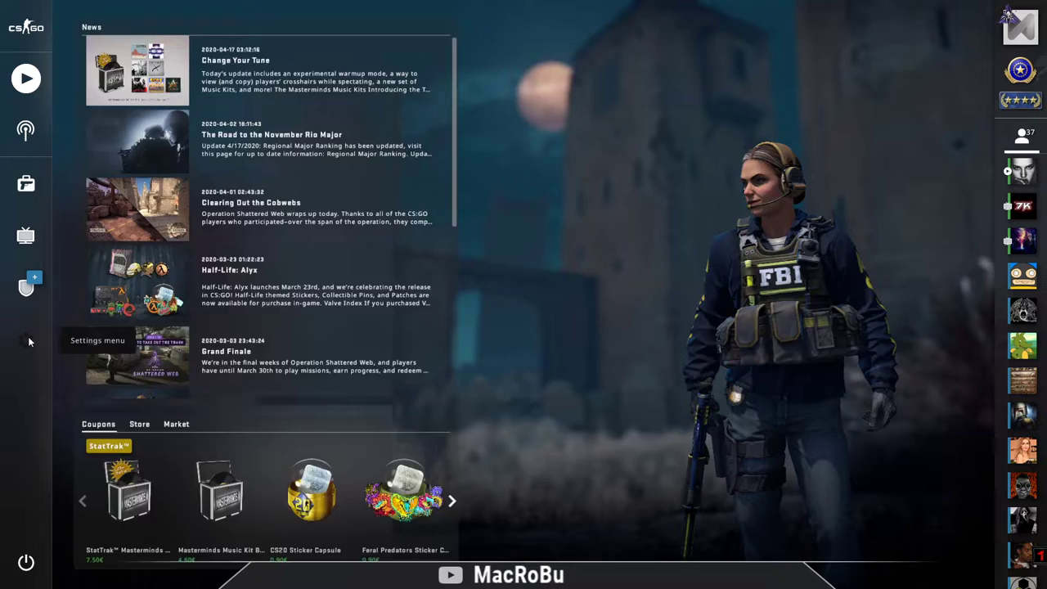
- Open the game settings and go to the Crosshair section
click(27, 339)
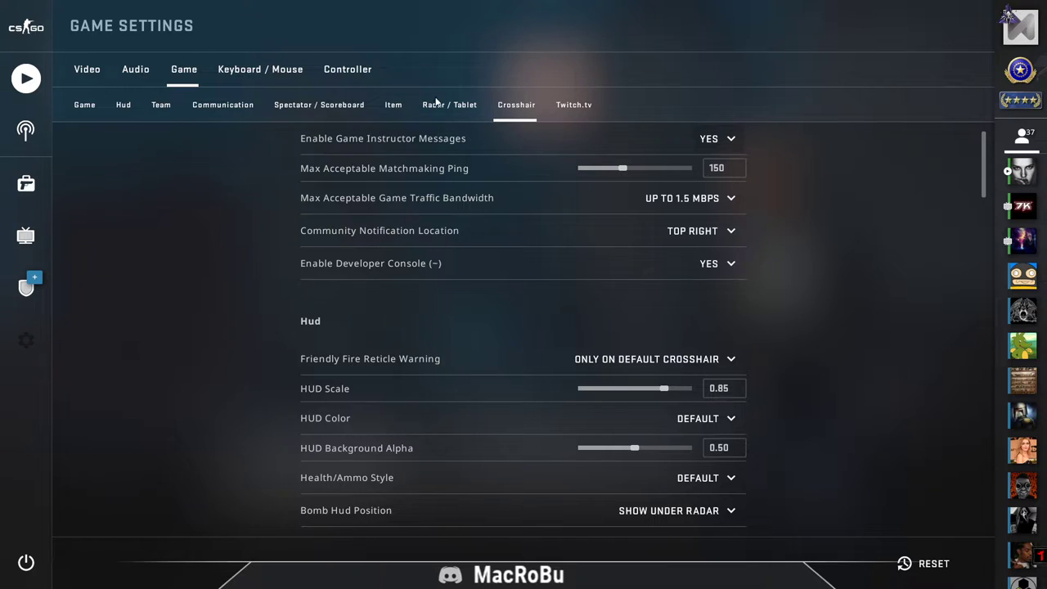
click(142, 85)
click(517, 104)
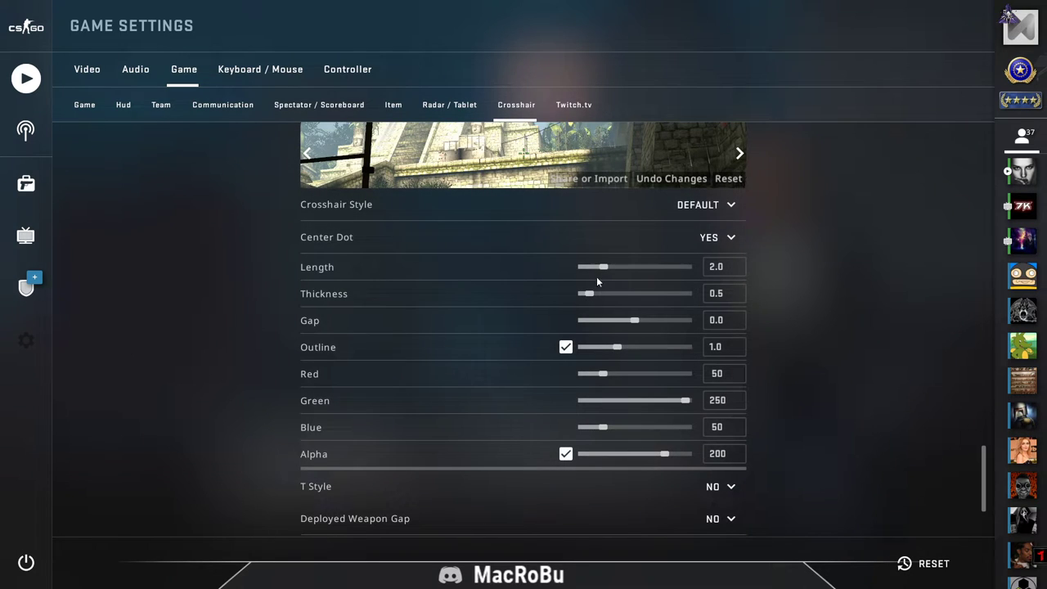
scroll(568, 181, up, 1)
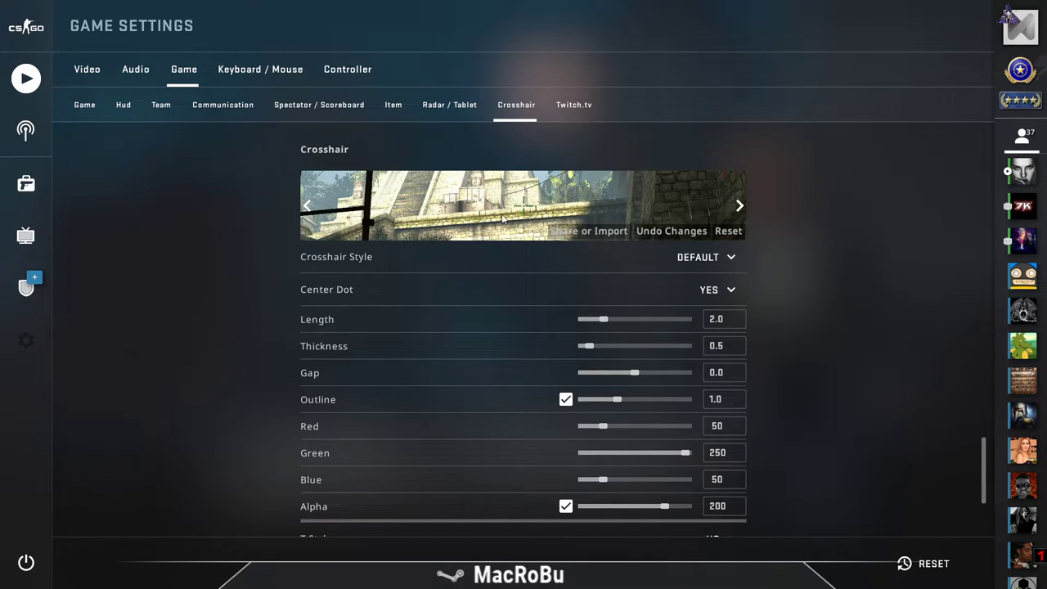
- Cycle through the crosshair preview backgrounds to check how the crosshair looks on different maps
click(307, 211)
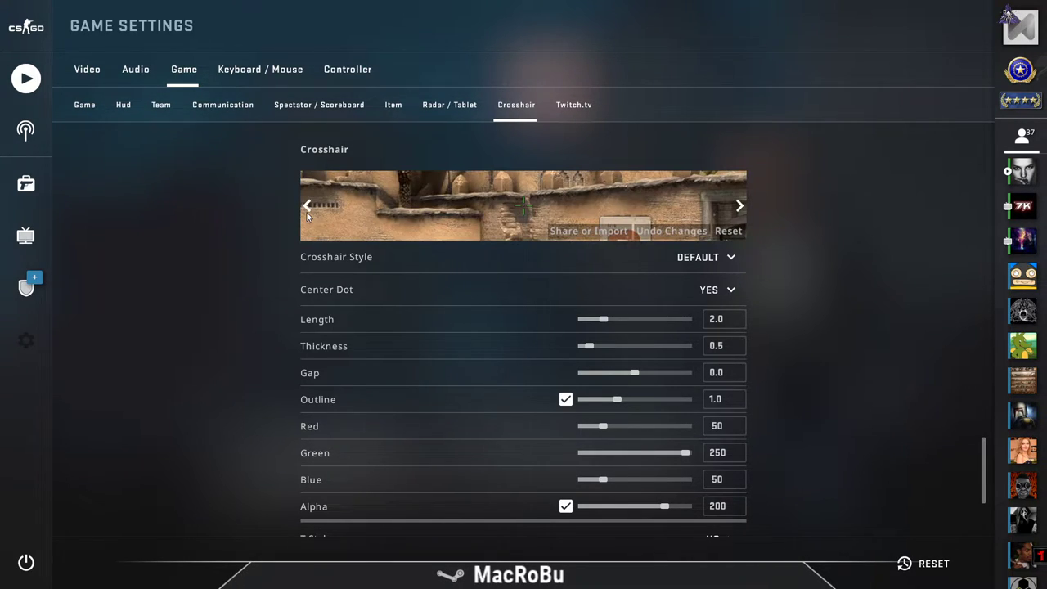
click(306, 211)
click(739, 207)
click(741, 207)
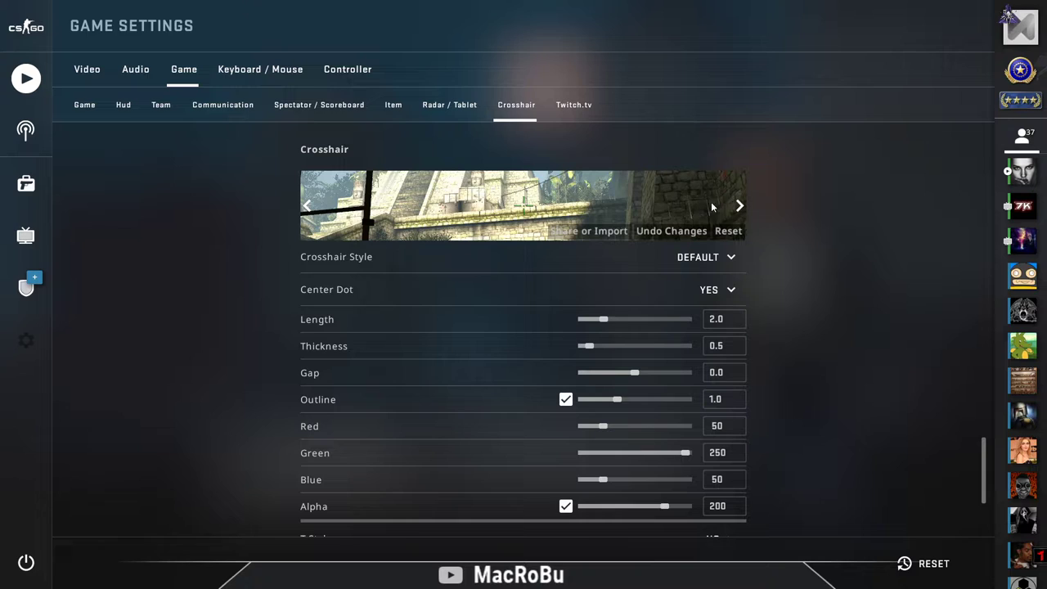
click(740, 207)
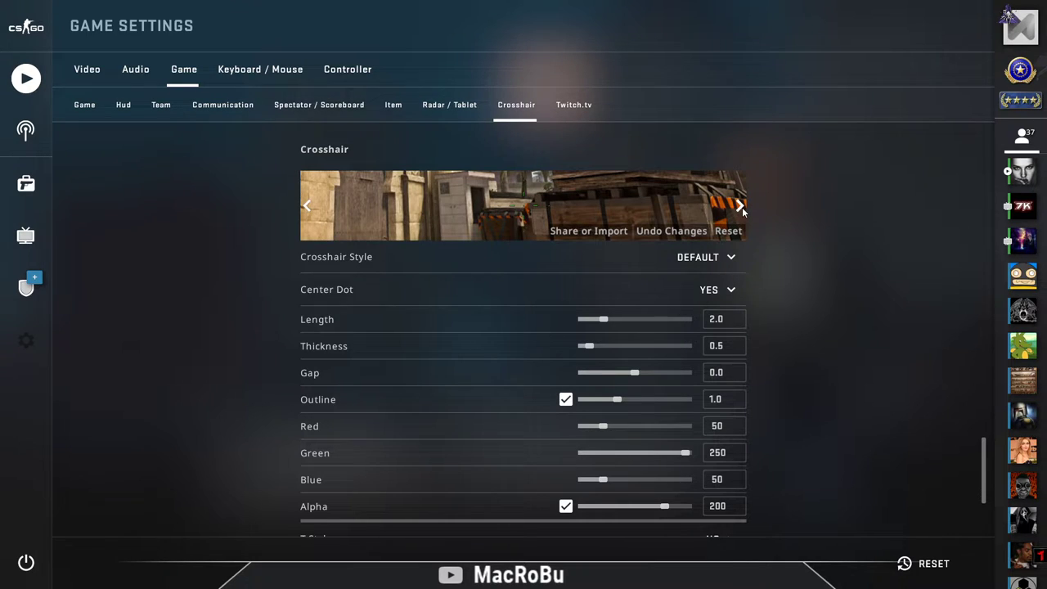
click(740, 207)
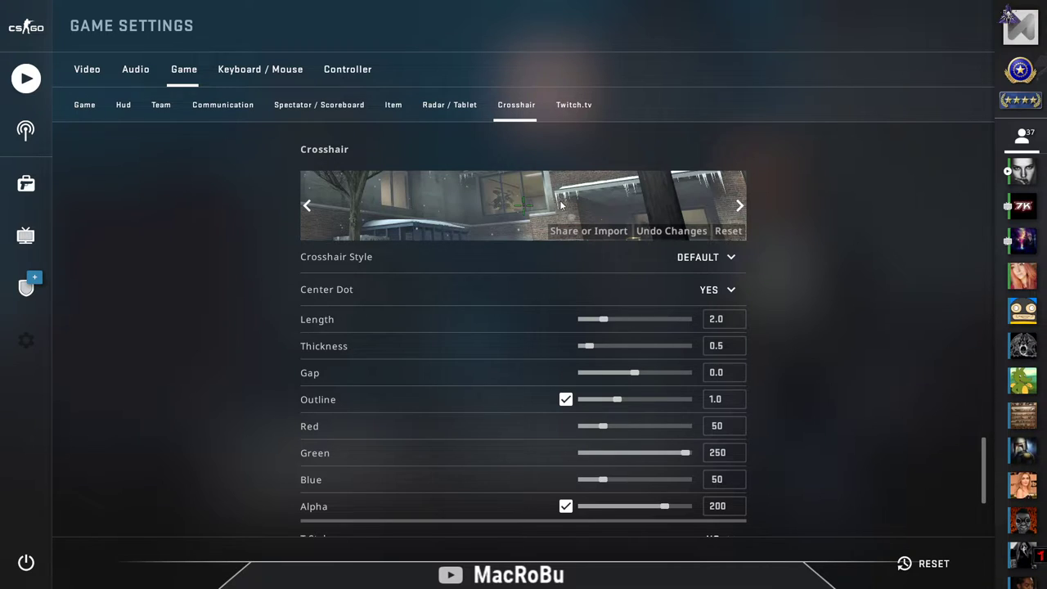
click(740, 206)
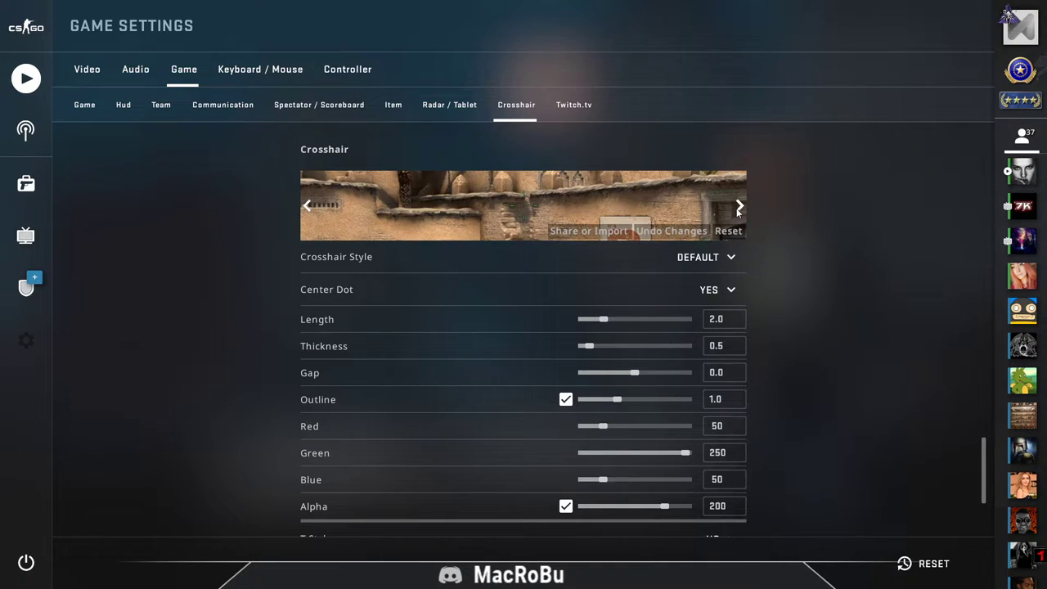
click(740, 207)
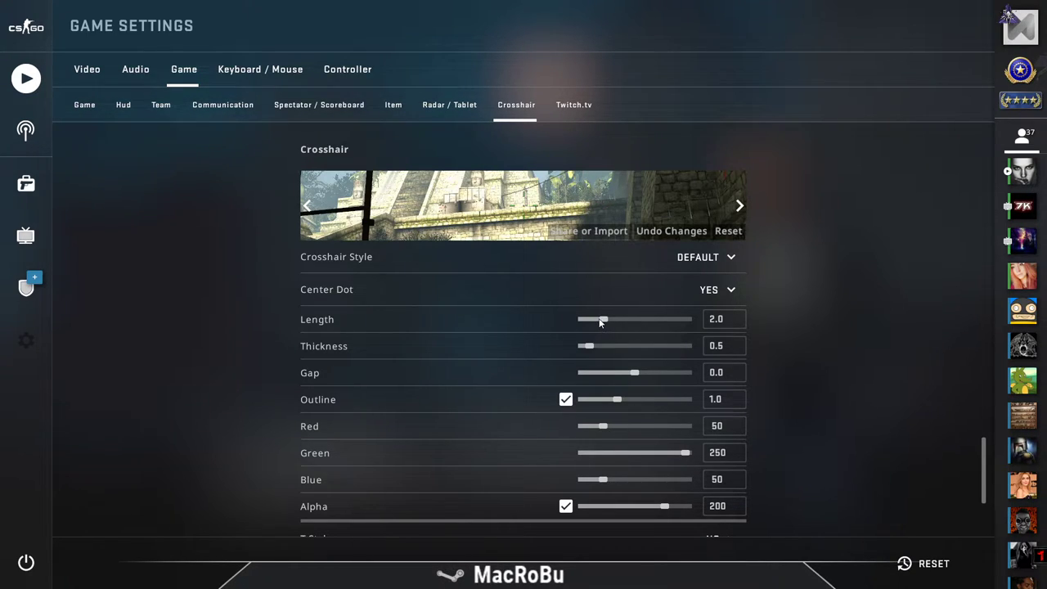
- Set the crosshair length to 6.6, thickness to 1.7 and gap to 5.0
mouse_move(600, 322)
mouse_down()
mouse_move(664, 323)
mouse_move(576, 321)
mouse_move(629, 319)
mouse_move(599, 320)
mouse_up()
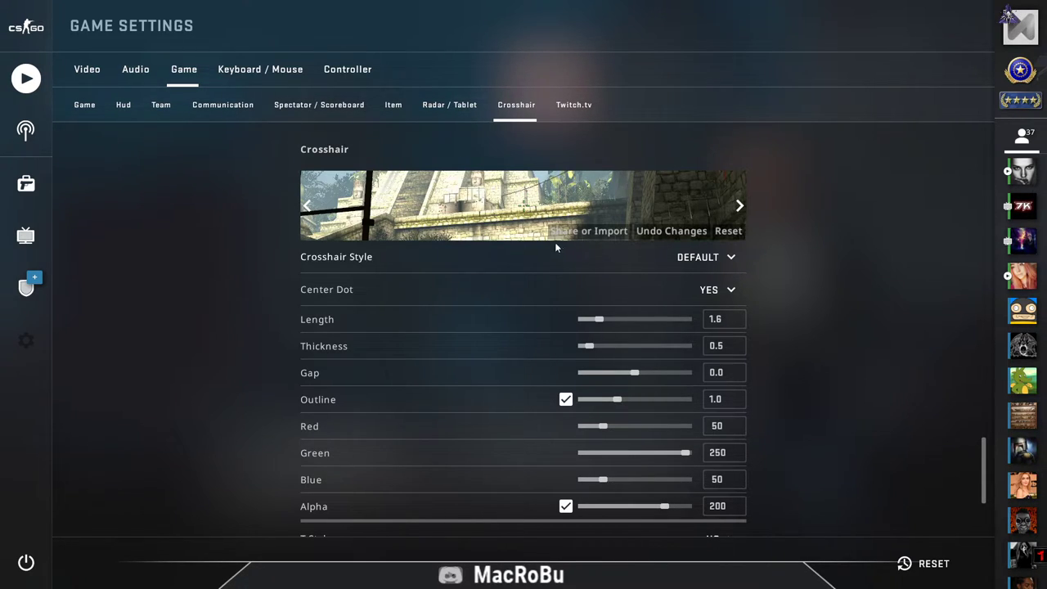
drag(599, 321, 630, 318)
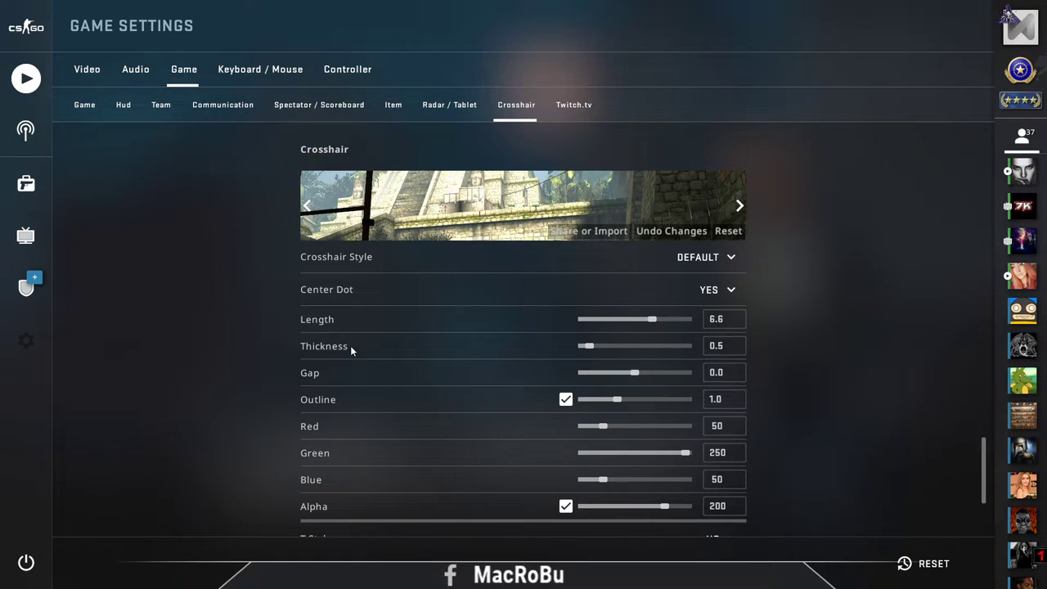
drag(590, 350, 607, 321)
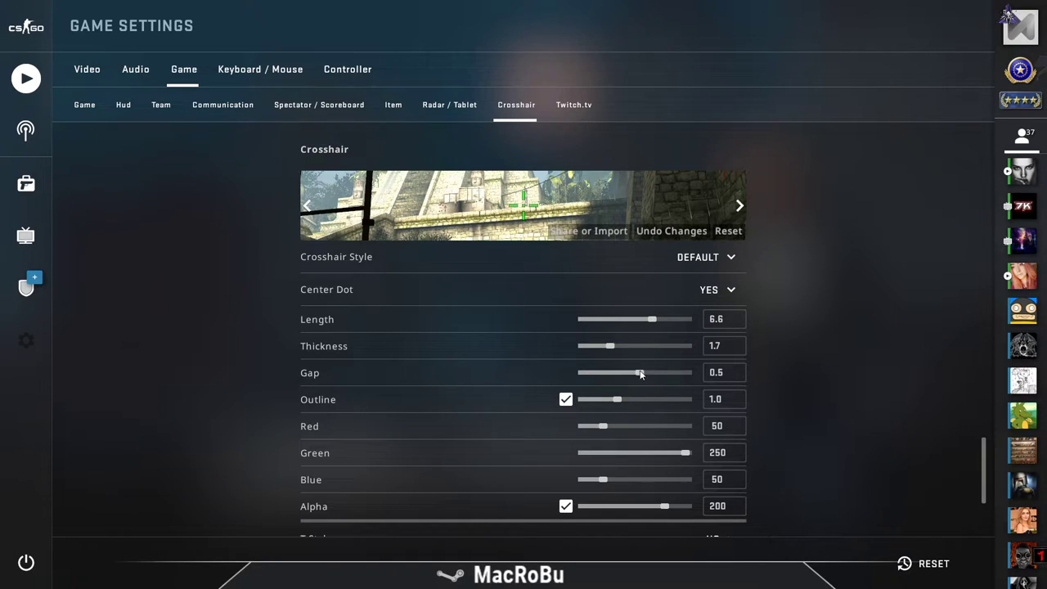
drag(641, 376, 697, 377)
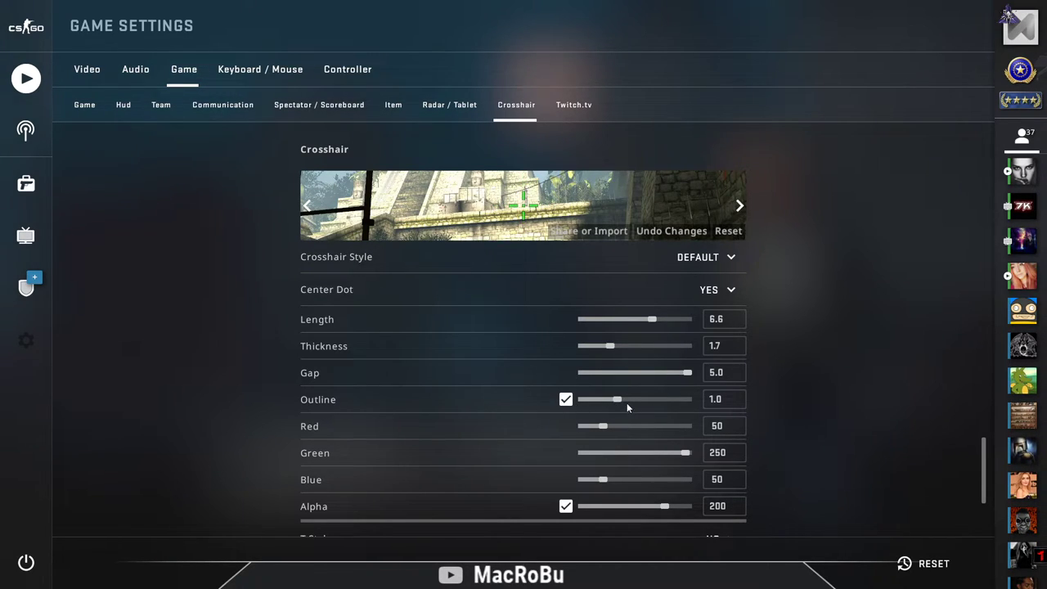
- Reduce the crosshair gap to -0.6, thickness to 0.7 and length to 3.1
scroll(539, 417, down, 1)
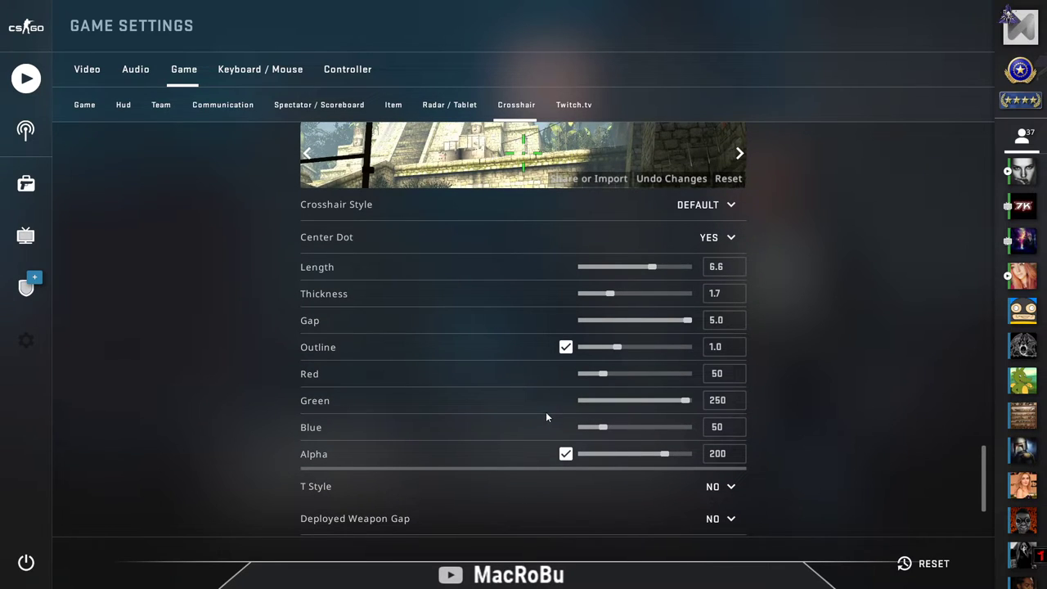
click(653, 319)
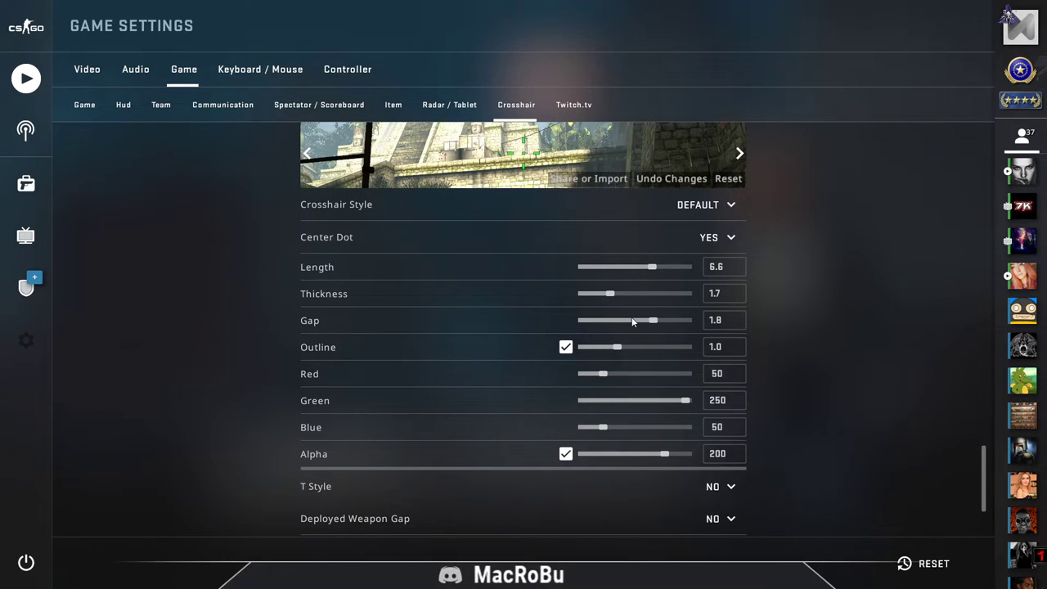
drag(650, 322, 594, 295)
click(638, 267)
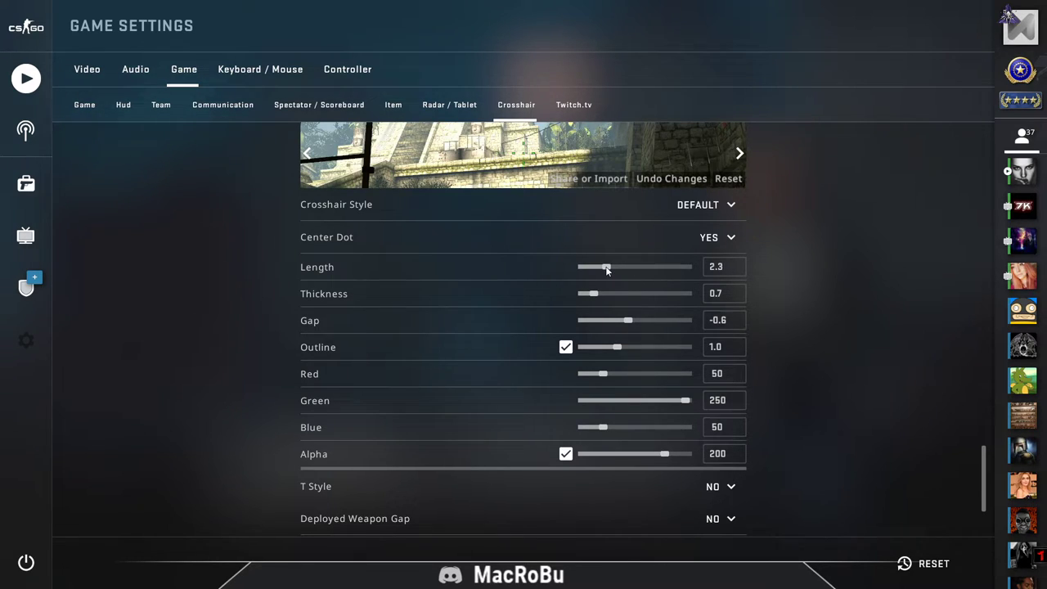
drag(605, 270, 616, 270)
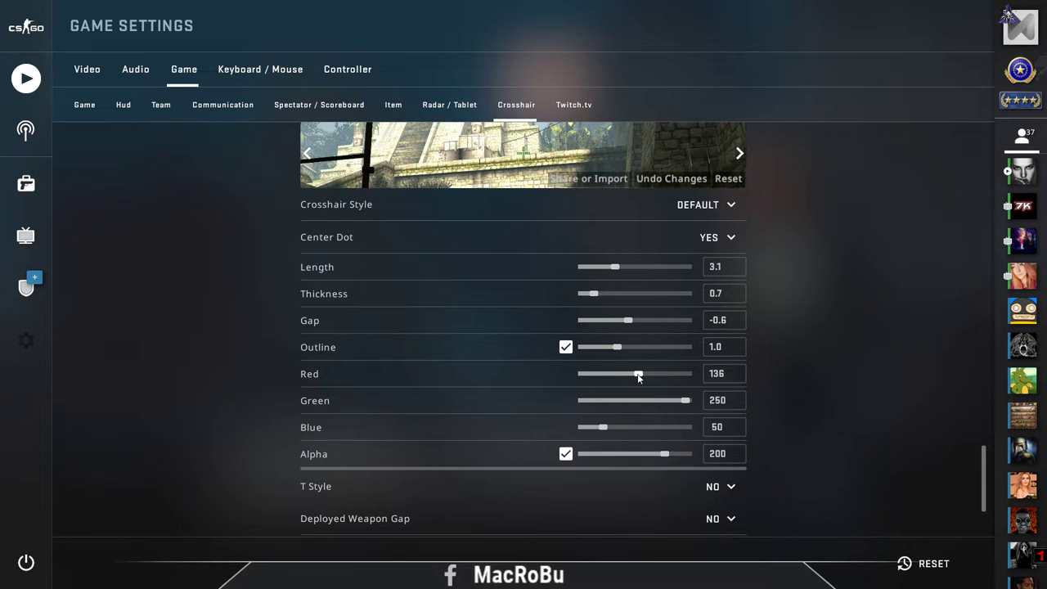
- Change the crosshair color to red 255, green 66 and blue 106
mouse_move(639, 377)
mouse_down()
mouse_move(601, 377)
mouse_move(651, 376)
mouse_up()
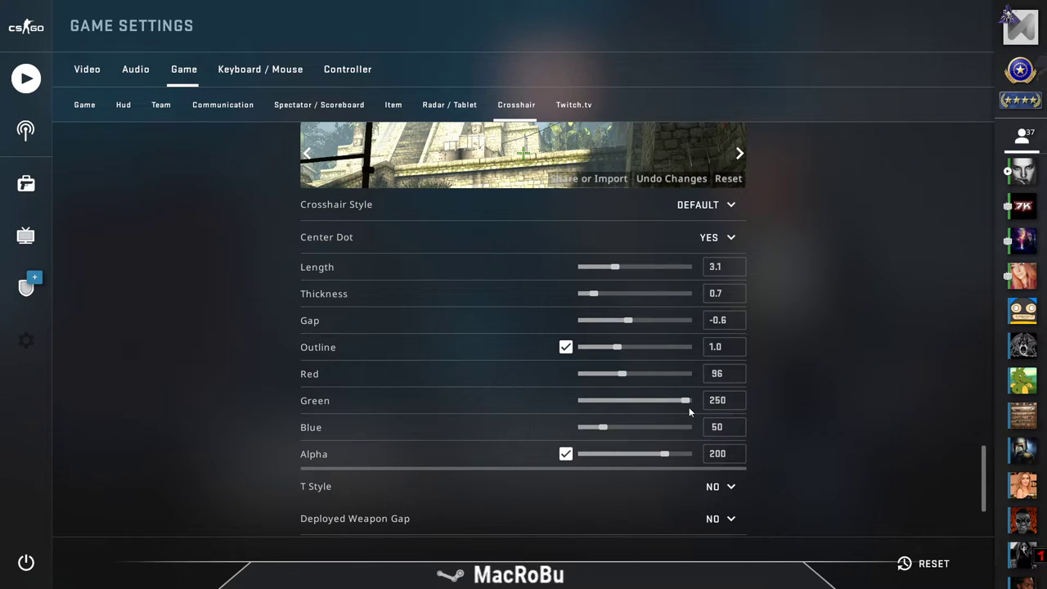
drag(660, 404, 660, 376)
drag(596, 402, 626, 401)
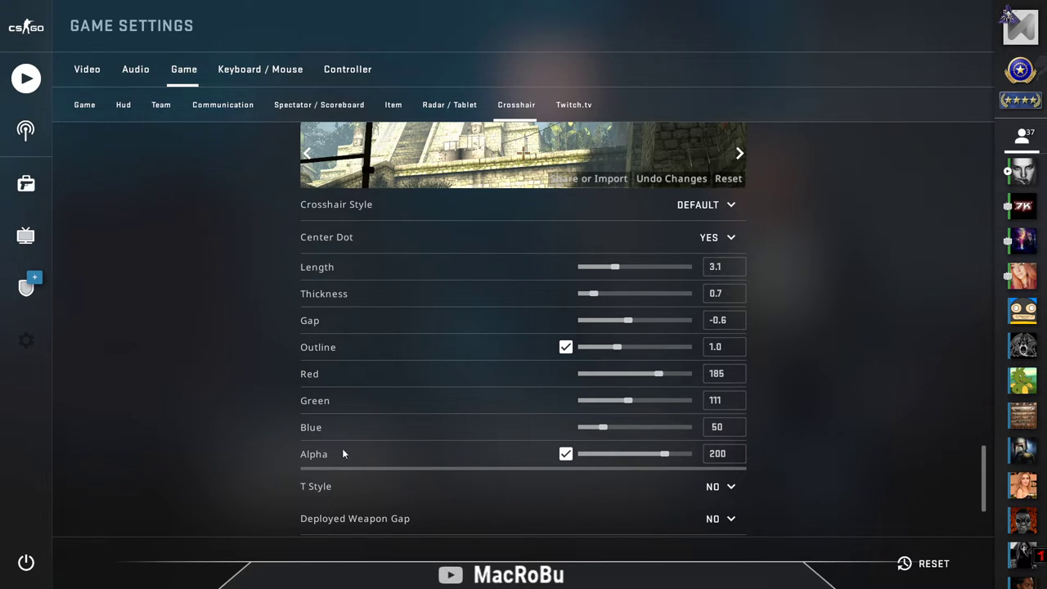
drag(604, 427, 680, 428)
drag(627, 400, 689, 376)
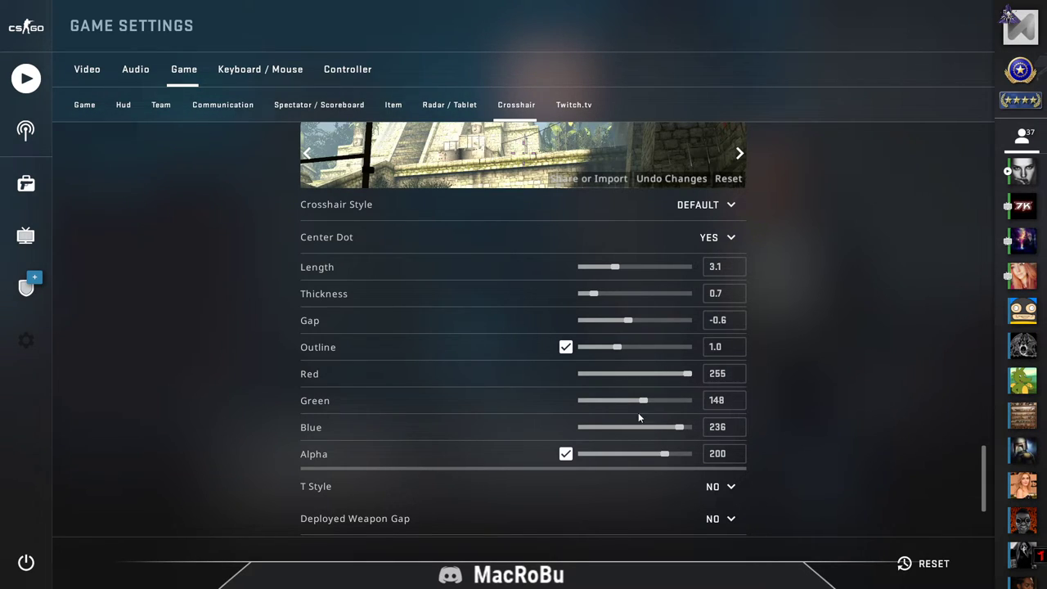
drag(644, 401, 609, 402)
drag(675, 433, 626, 427)
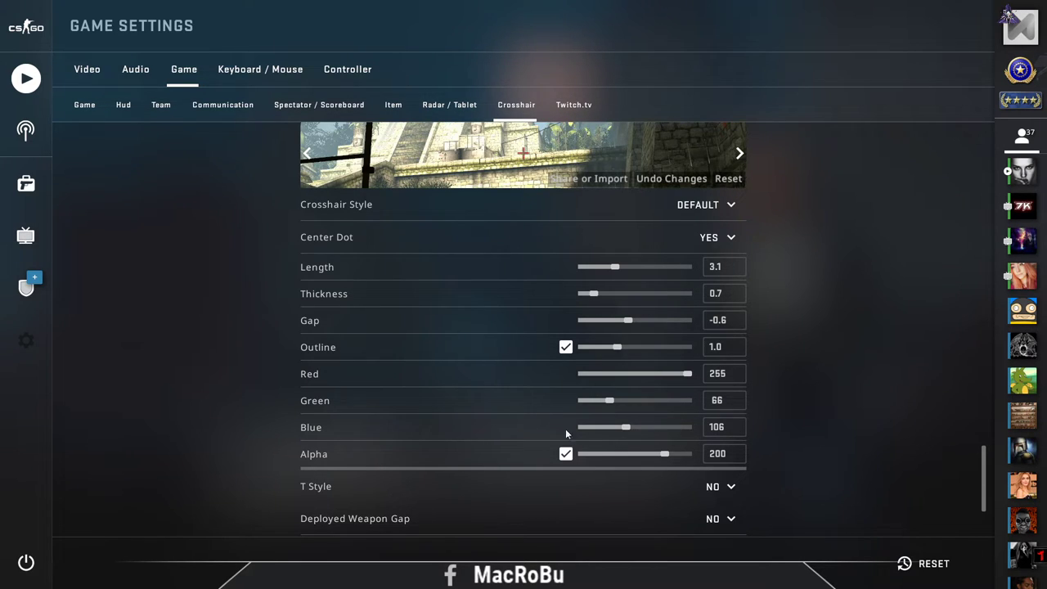
- View the available T Style options without changing the setting
scroll(489, 342, down, 1)
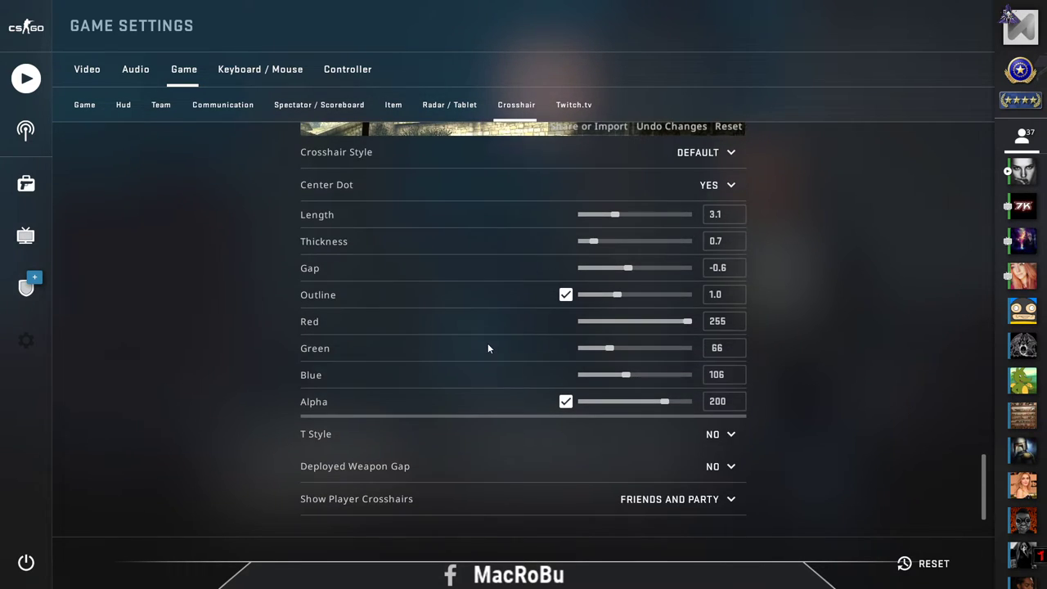
click(728, 435)
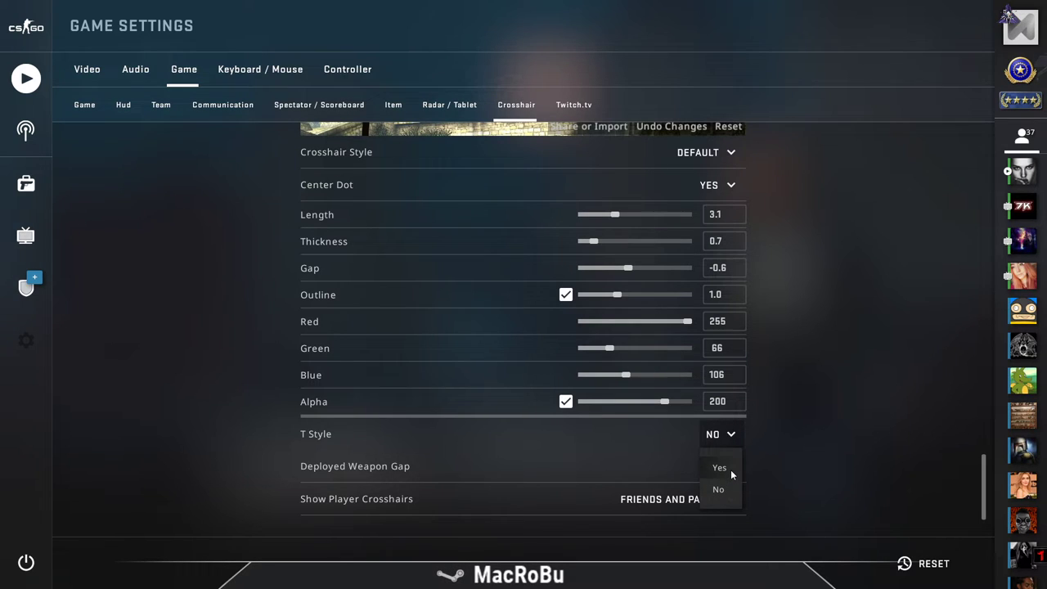
click(835, 376)
- Turn the crosshair's center dot off and back on
scroll(395, 372, up, 3)
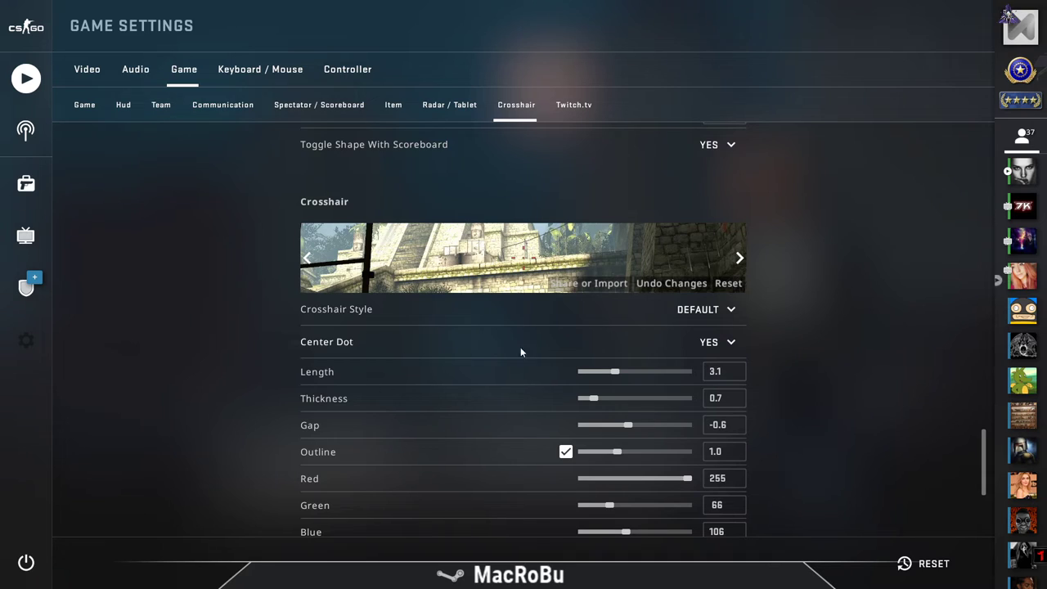
click(721, 343)
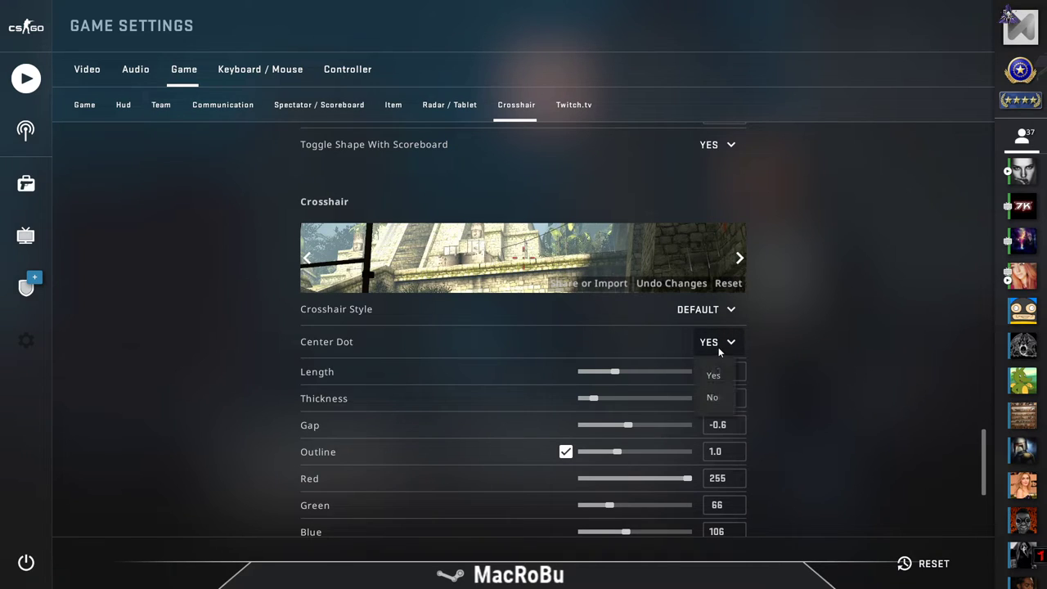
click(715, 400)
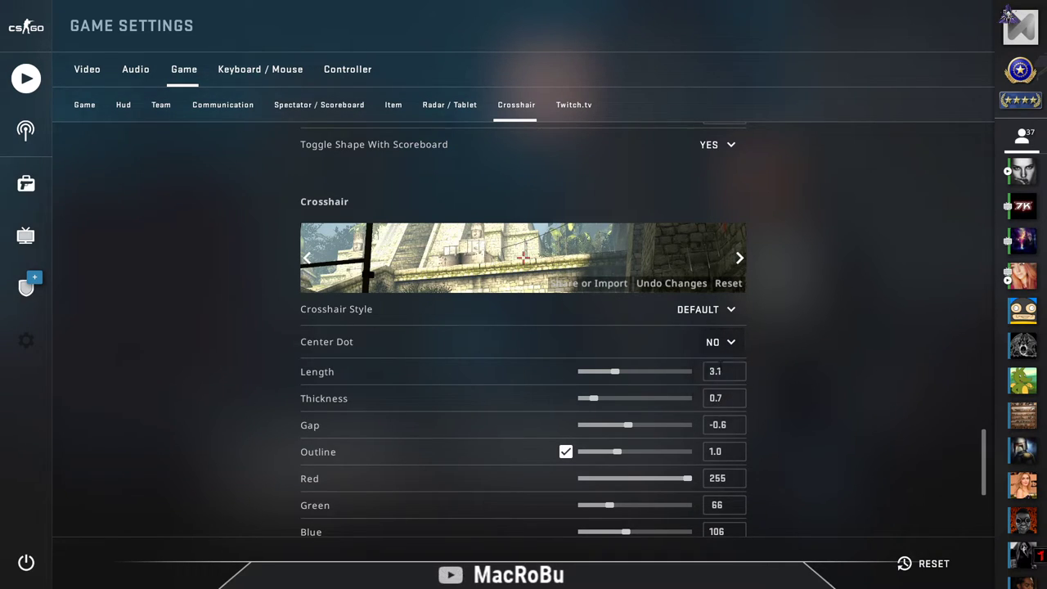
click(729, 344)
click(723, 374)
scroll(814, 385, up, 2)
scroll(843, 327, down, 2)
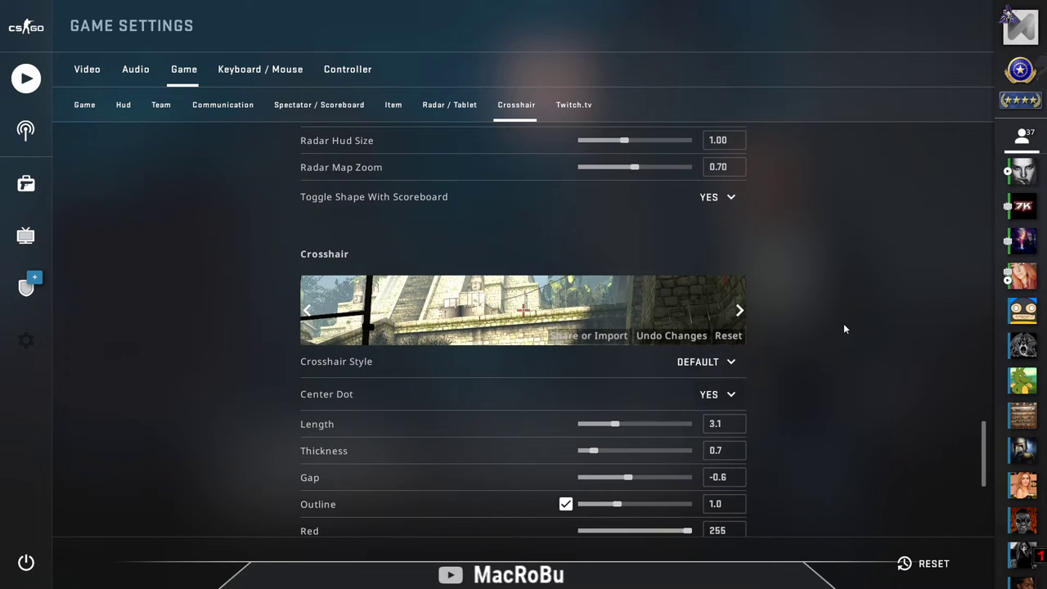
scroll(844, 331, down, 1)
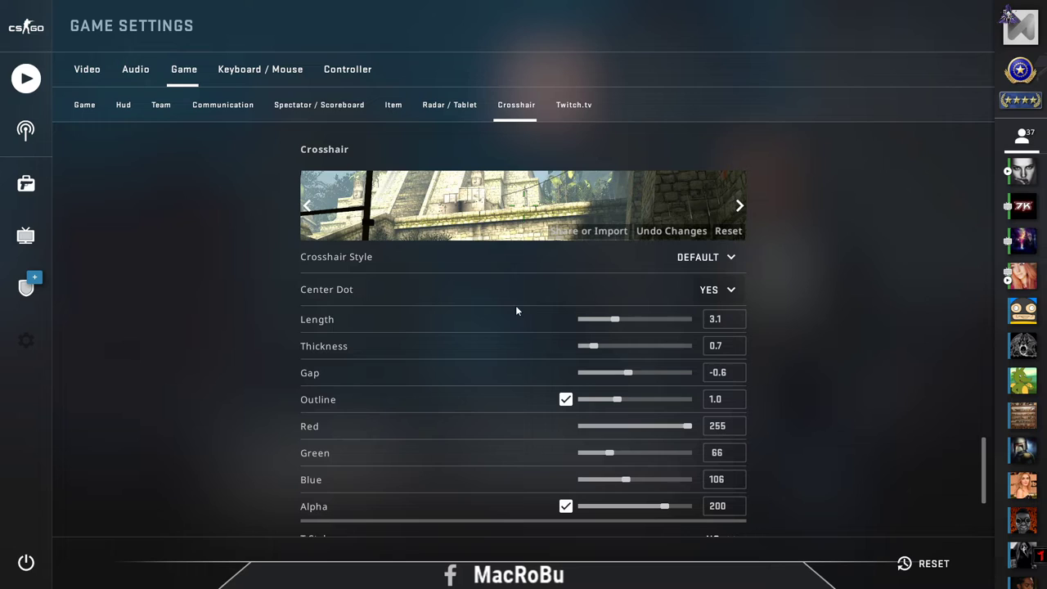
- Undo all crosshair changes and switch the preview to the next map background
click(671, 231)
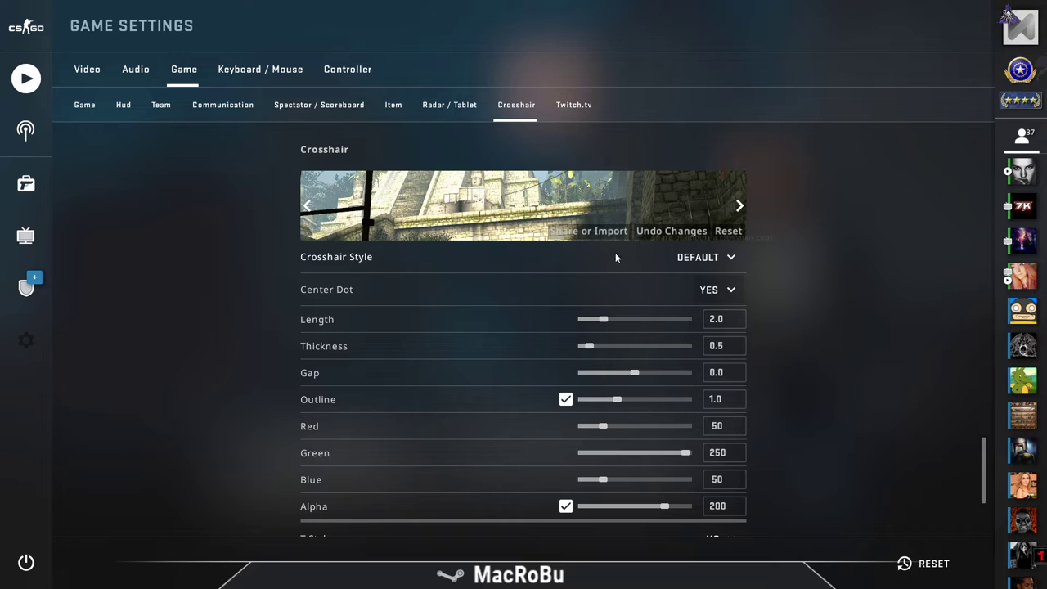
click(739, 205)
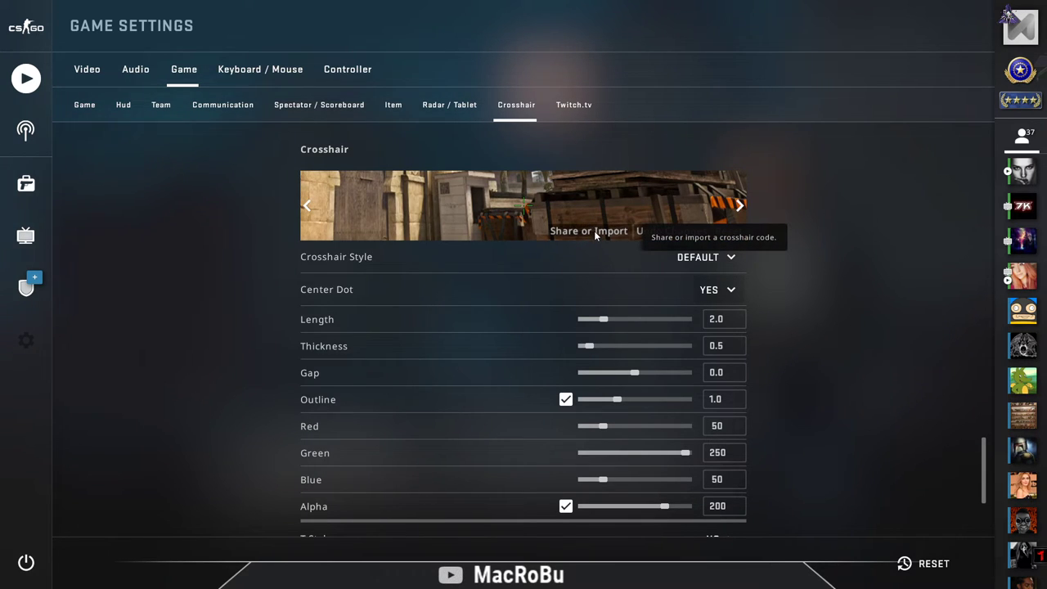
- Copy your crosshair's share code and import the crosshair code CSGO-6G2cS-WzcxT-fH3dp-Rf7oq-X9oJN
click(594, 230)
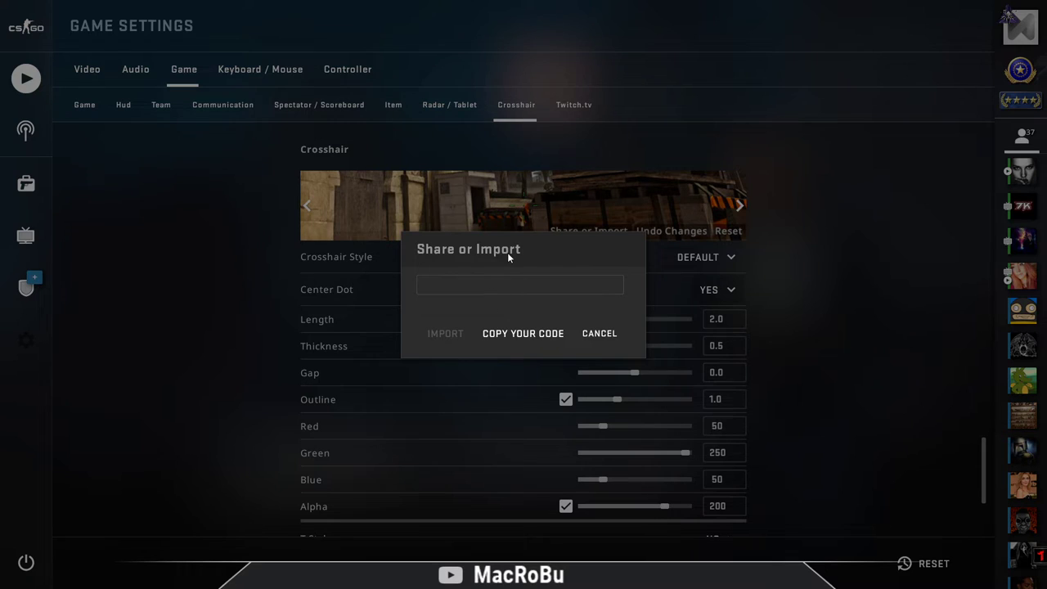
click(522, 332)
click(525, 332)
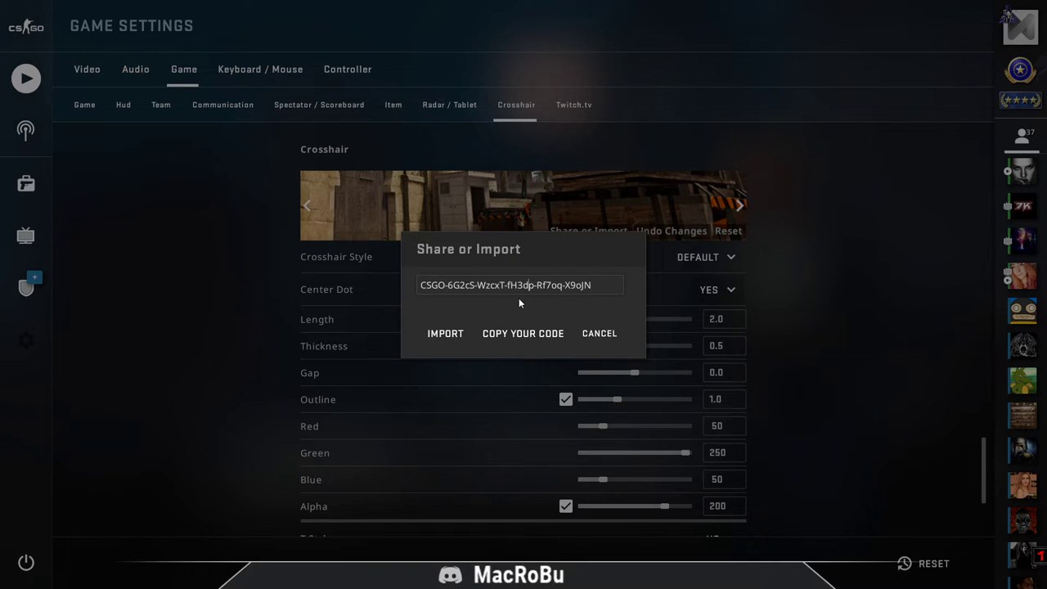
triple_click(505, 300)
click(445, 335)
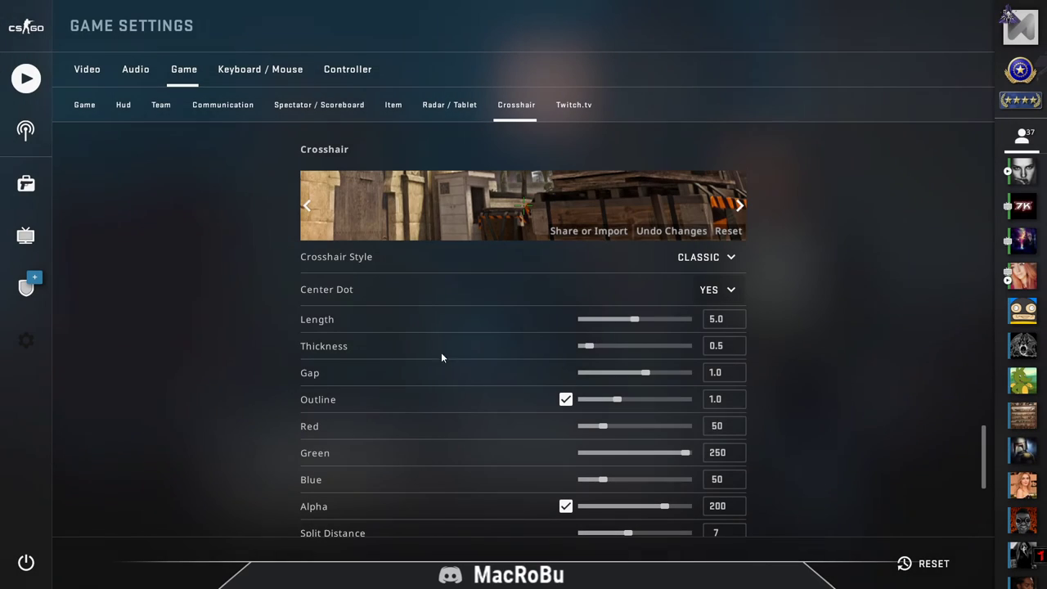
- Open the crosshair Share or Import dialog and switch to the untitled Notepad window holding the saved crosshair code
click(582, 229)
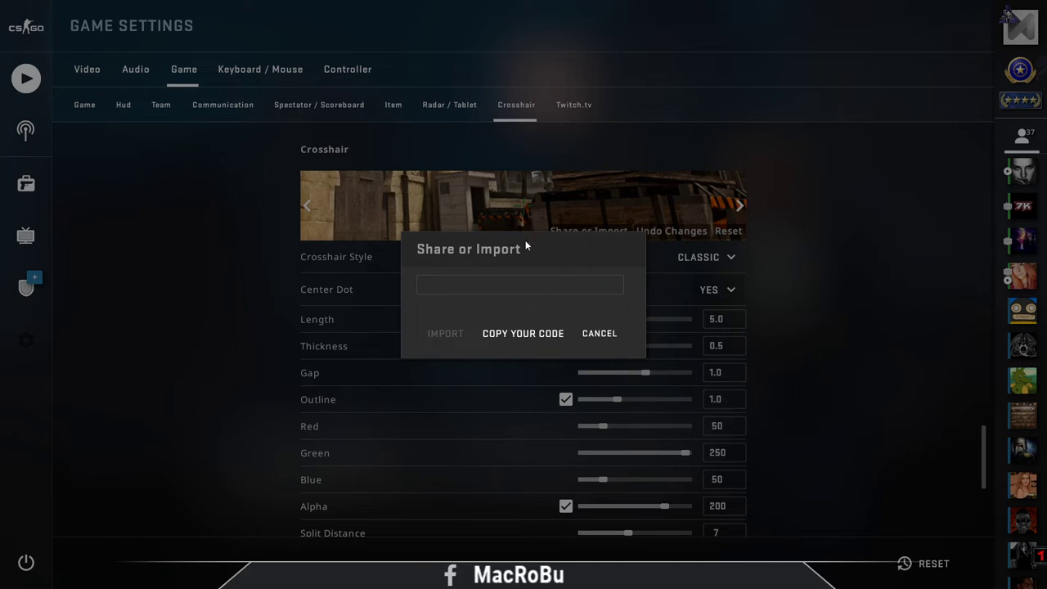
key(alt+Tab)
key(alt+Tab)
key(alt+Tab)
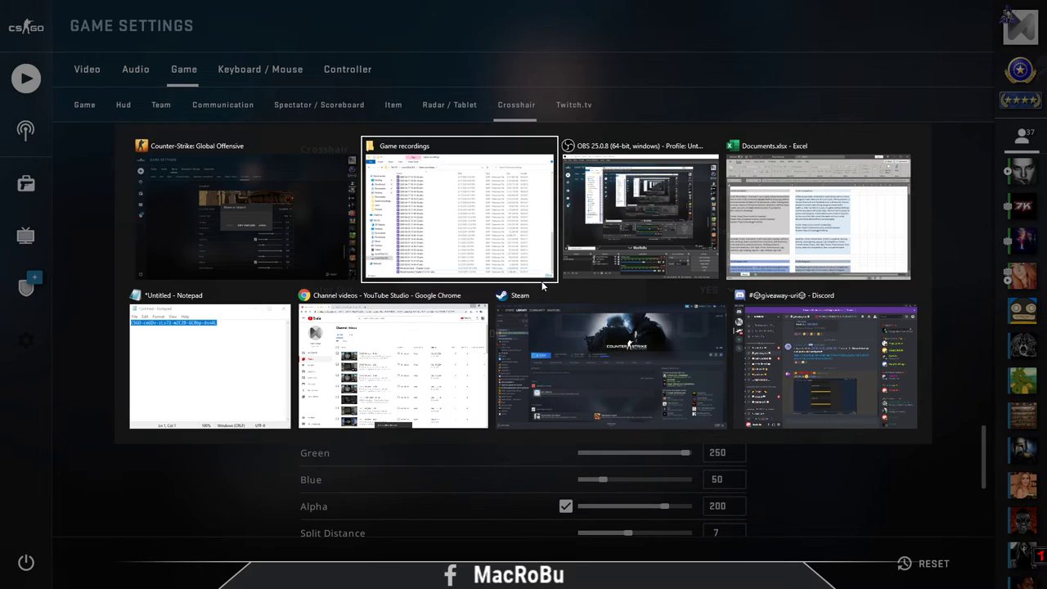
key(alt+Tab)
key(alt+Tab)
key(alt+Tab)
key(alt+Tab)
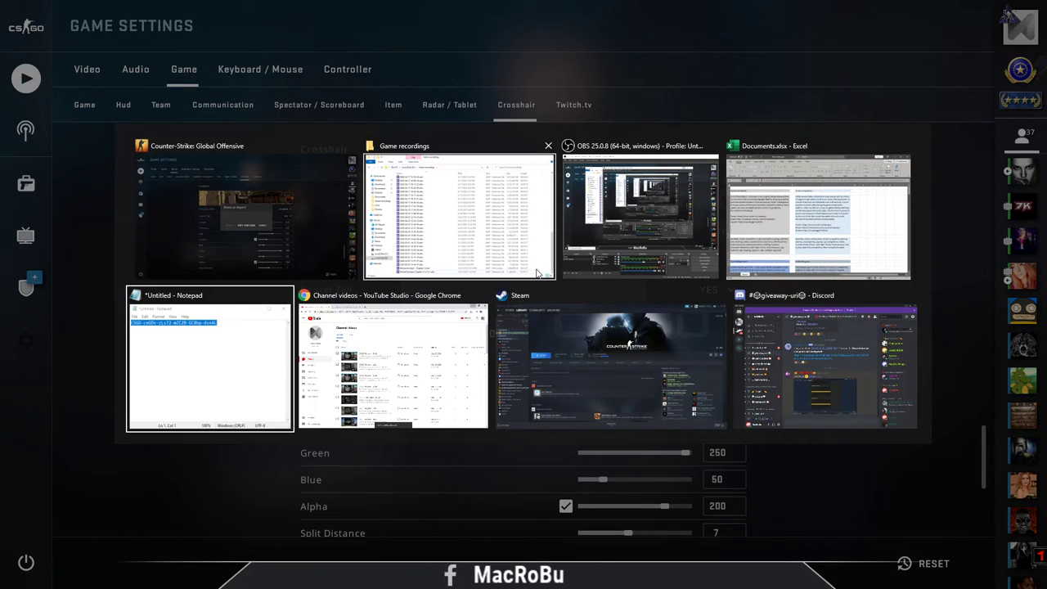
key(alt+Tab)
key(alt+Tab)
key(alt+Tab)
key(alt+Tab)
key(alt+Tab)
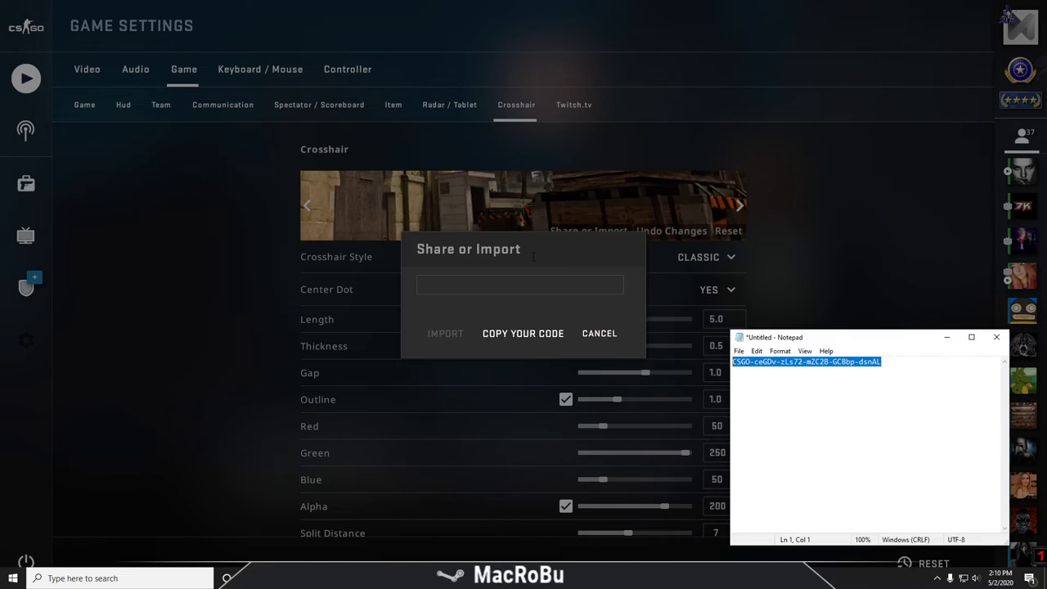
- Copy the crosshair code CSGO-ceGDv-zLs72-mZC2B-GC8bp-dsnAL from Notepad, minimize it, and import the code in CS:GO
click(854, 385)
key(ctrl+a)
drag(900, 344, 884, 348)
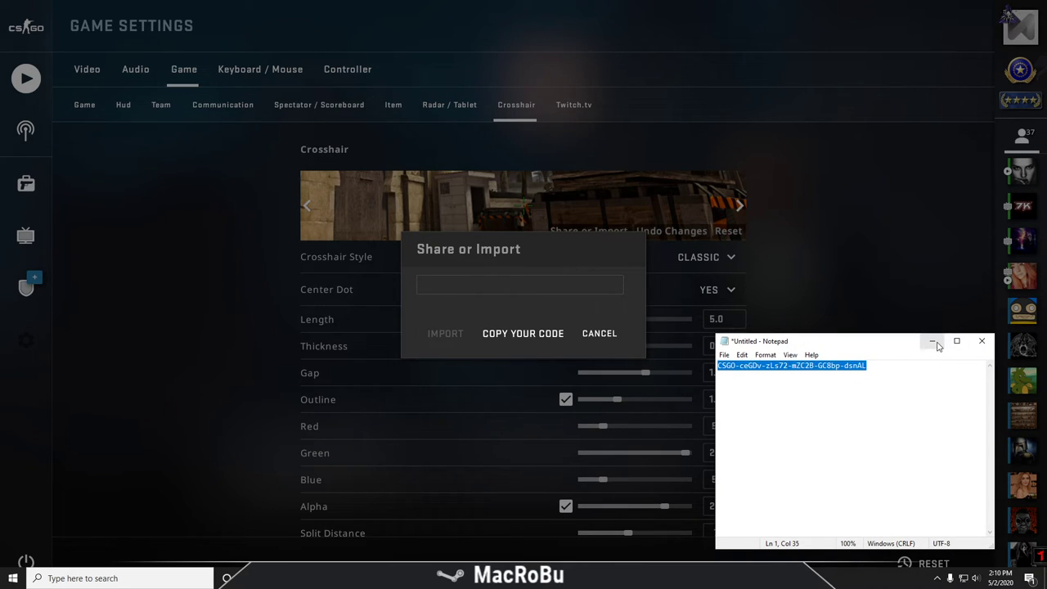
click(829, 396)
key(ctrl+a)
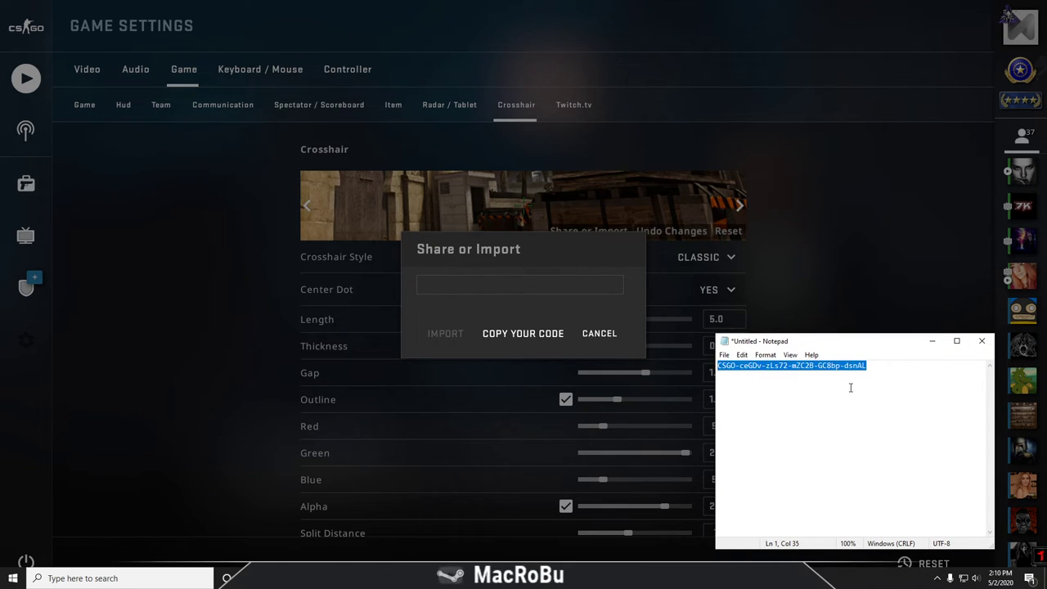
click(932, 341)
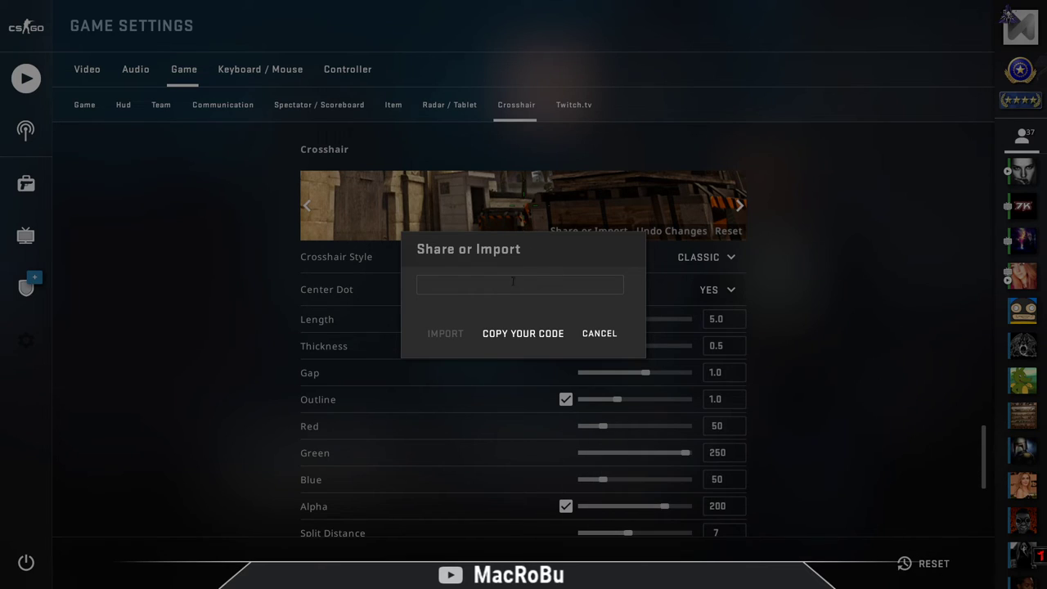
key(ctrl+v)
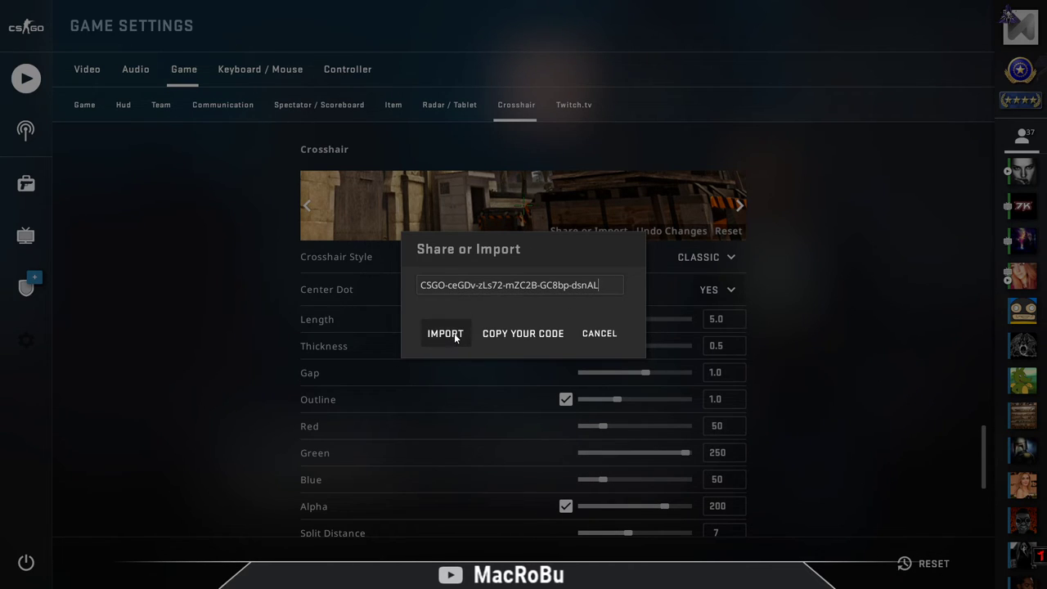
click(446, 333)
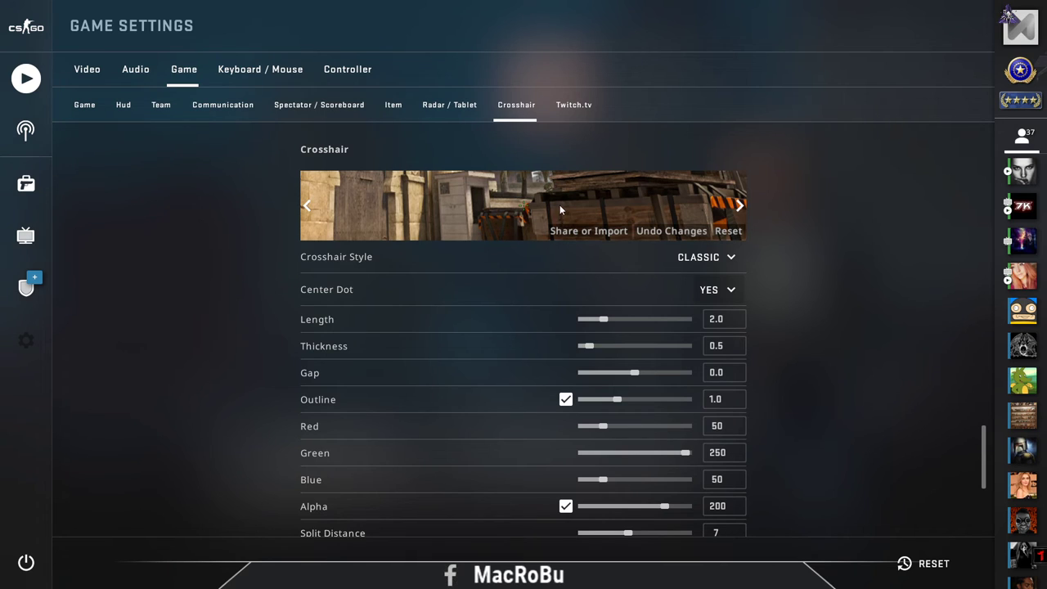
- Review the imported crosshair's preview and its settings from Crosshair Style down to T Style
scroll(866, 215, down, 2)
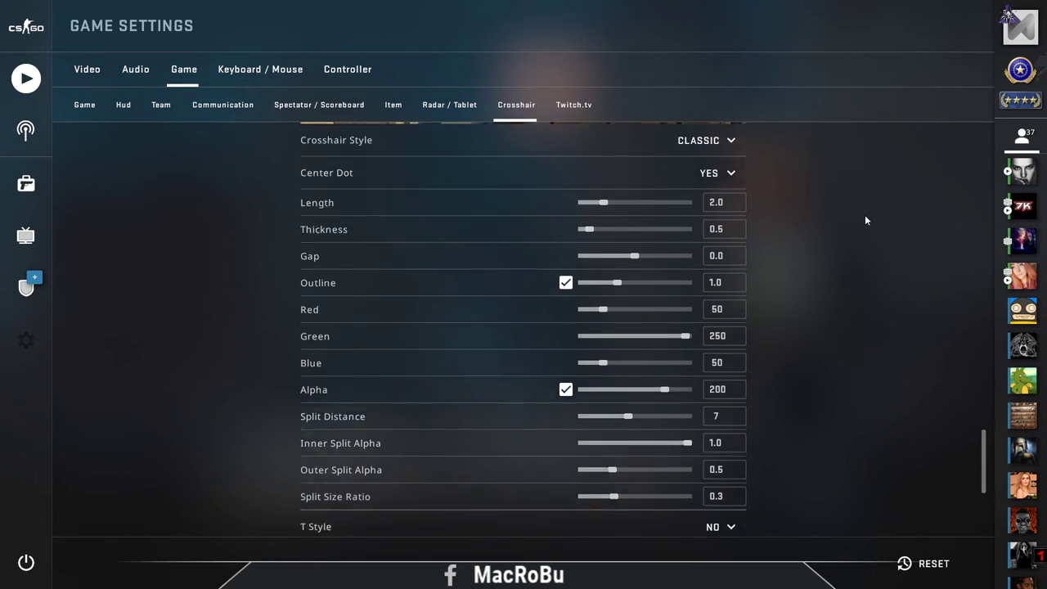
scroll(858, 256, up, 3)
scroll(867, 259, down, 1)
scroll(866, 260, down, 3)
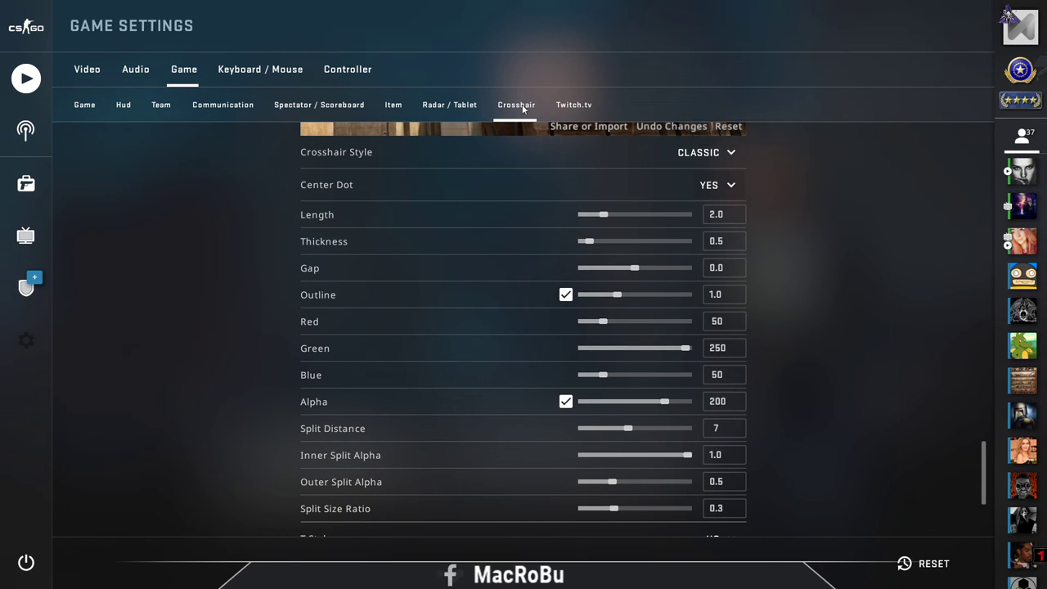
scroll(686, 307, up, 1)
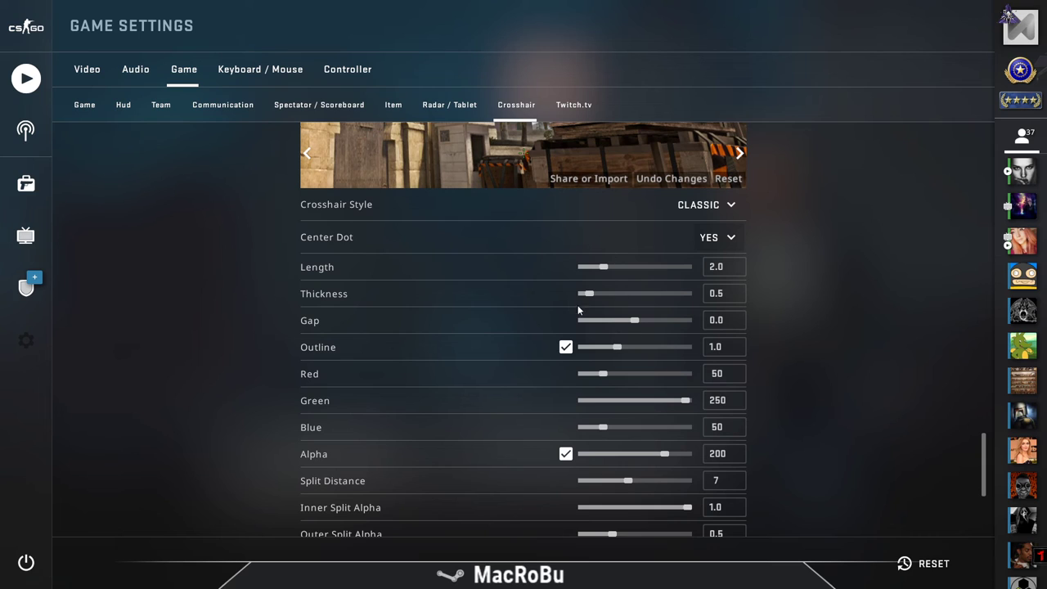
scroll(564, 336, up, 1)
scroll(466, 412, down, 2)
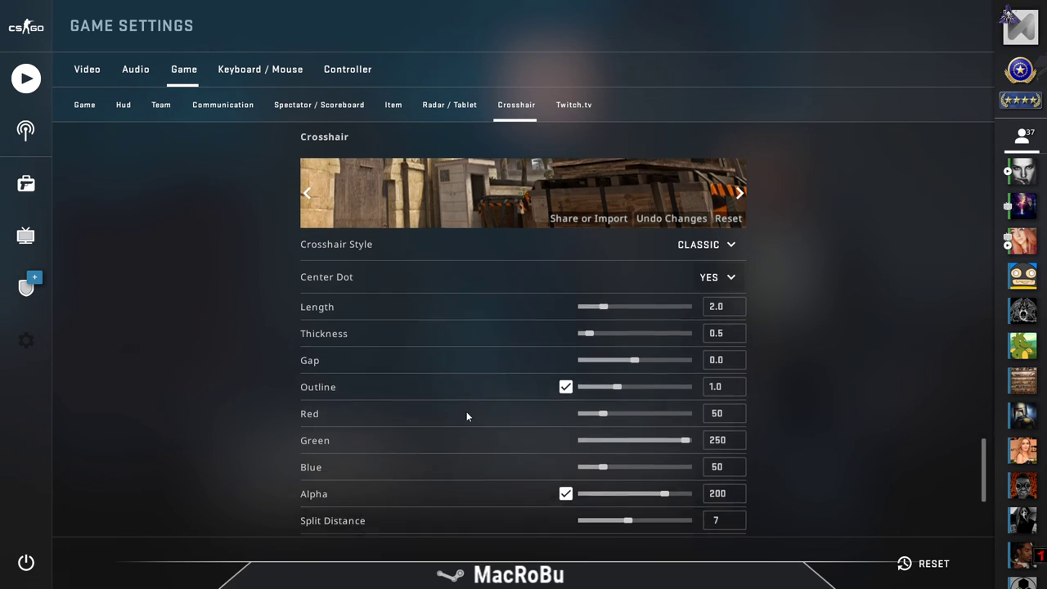
scroll(468, 392, up, 2)
scroll(477, 381, down, 2)
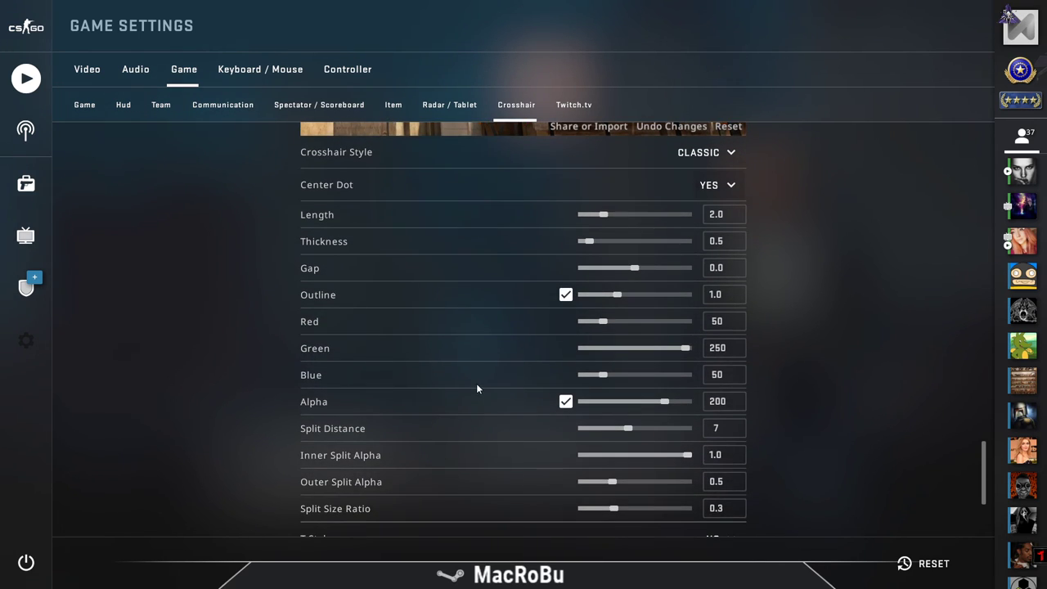
scroll(854, 283, up, 3)
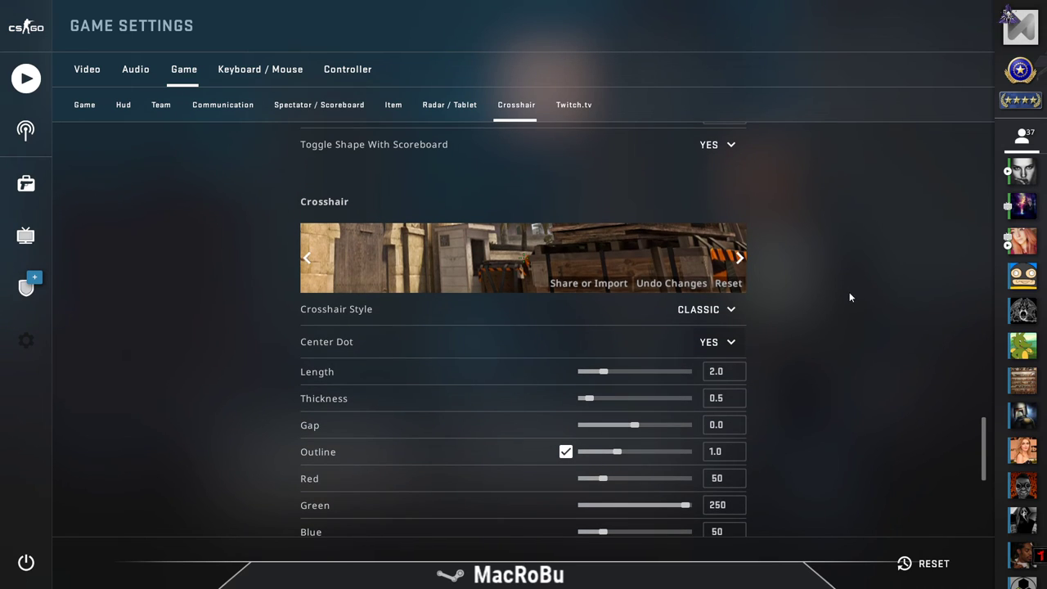
scroll(847, 295, down, 1)
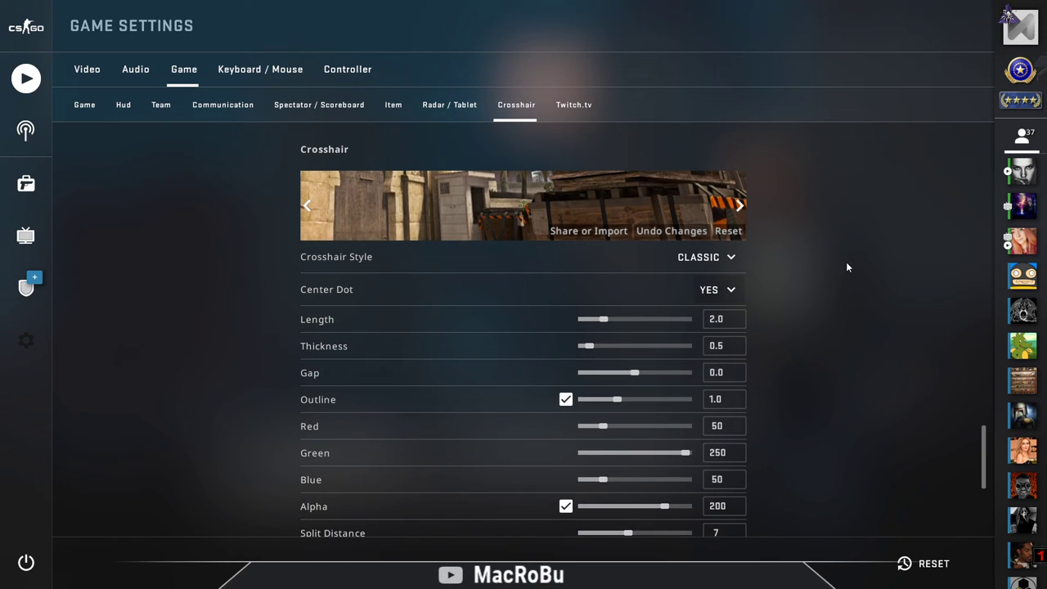